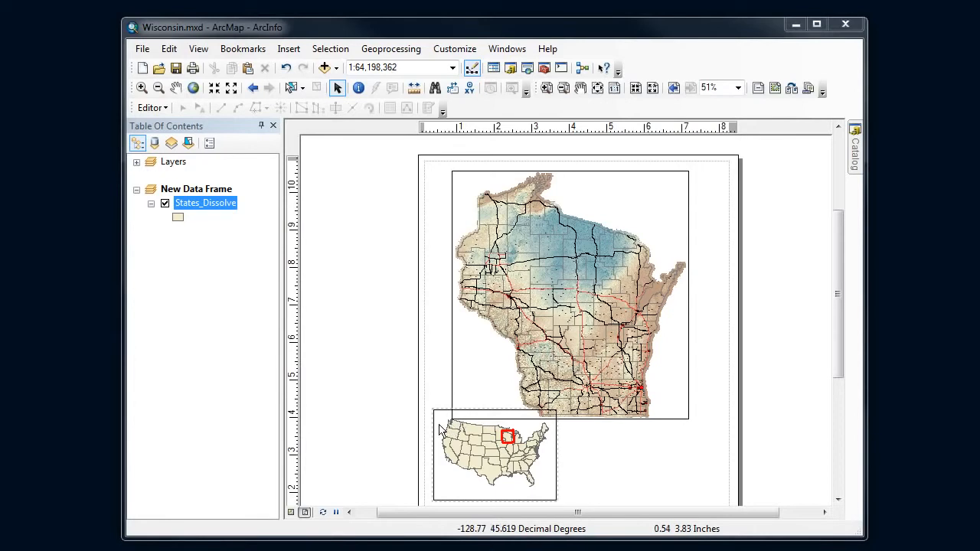
# Delete the existing United States inset data frame from the layout page
pyautogui.click(434, 428)
pyautogui.press('Delete')
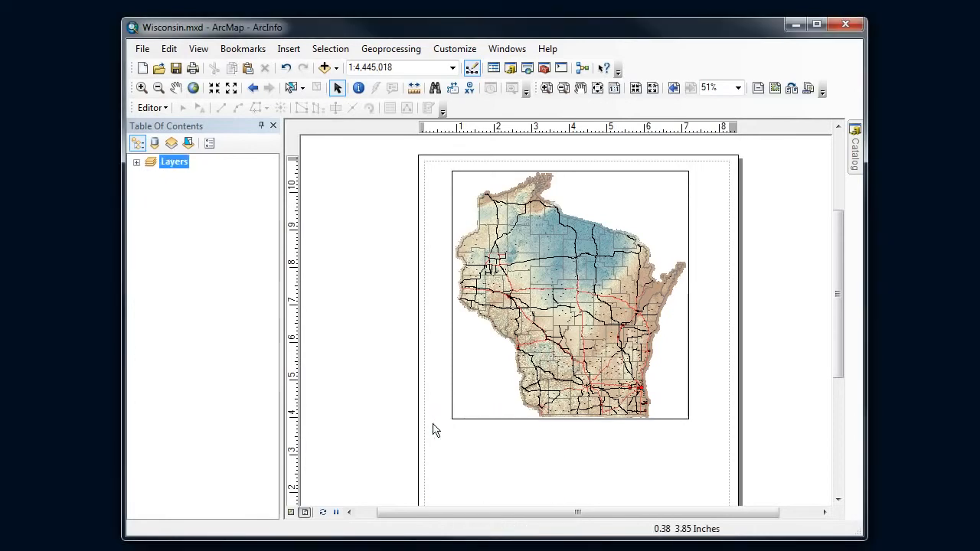
# Expand the Layers data frame's contents and view the Wisconsin map in data view before returning to layout view
pyautogui.click(137, 163)
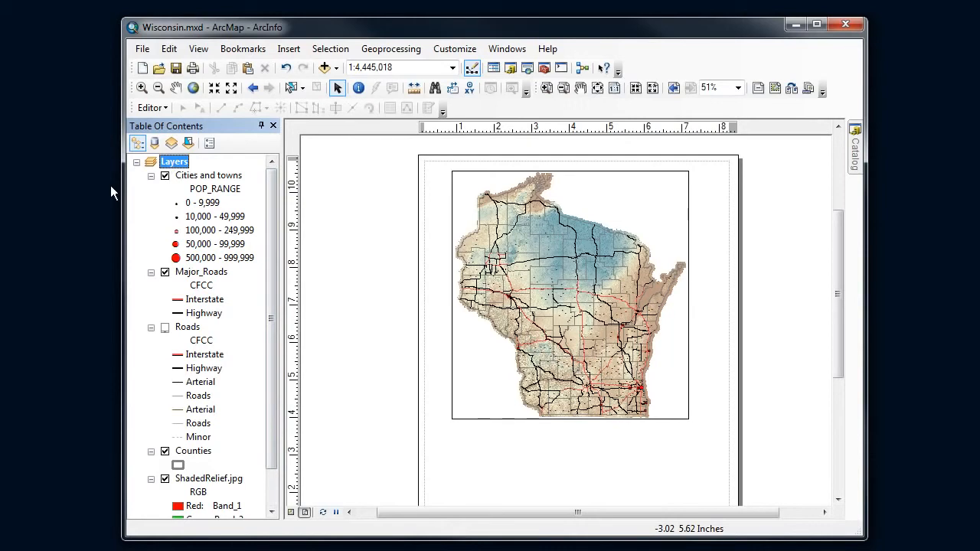
pyautogui.click(482, 184)
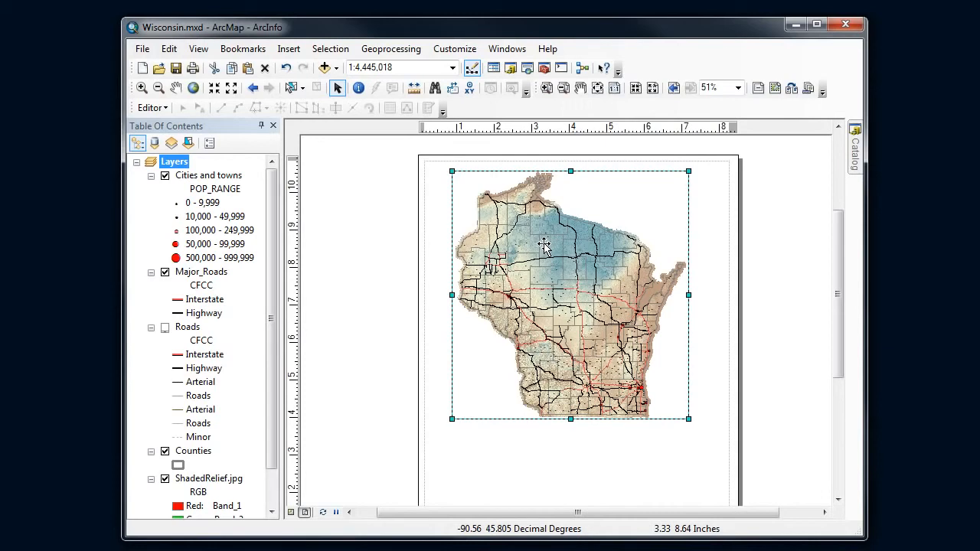
pyautogui.click(290, 514)
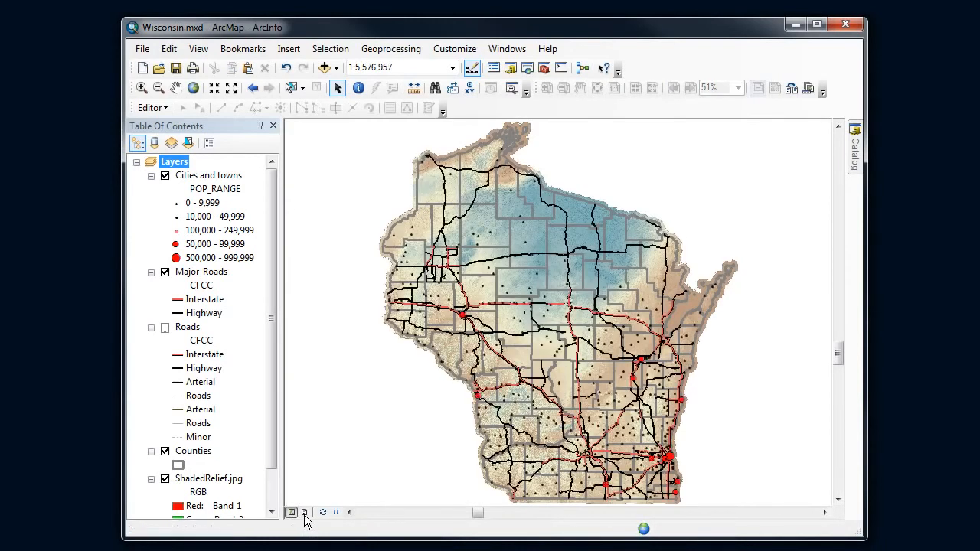
pyautogui.click(305, 513)
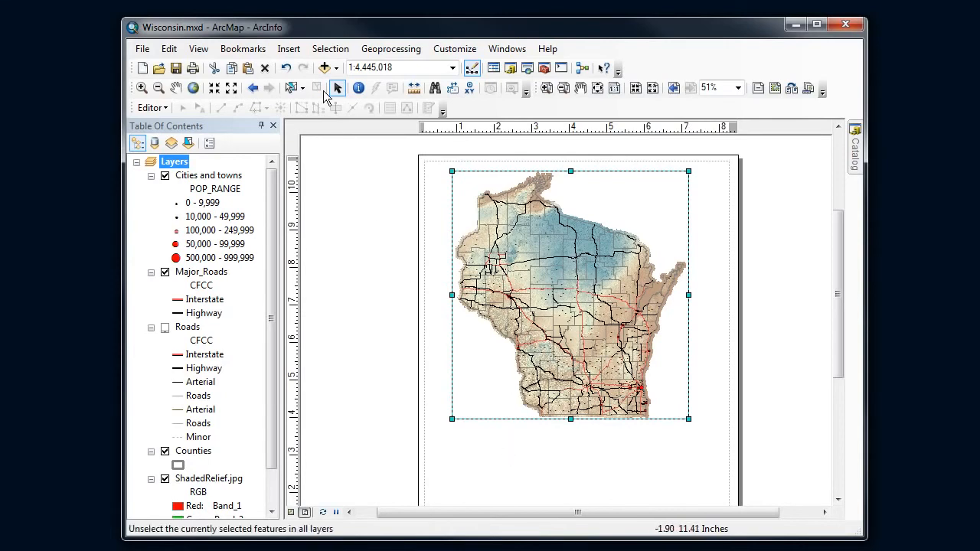
# Insert a new data frame, move it just below the Wisconsin map's lower-left corner, and narrow it slightly
pyautogui.click(295, 50)
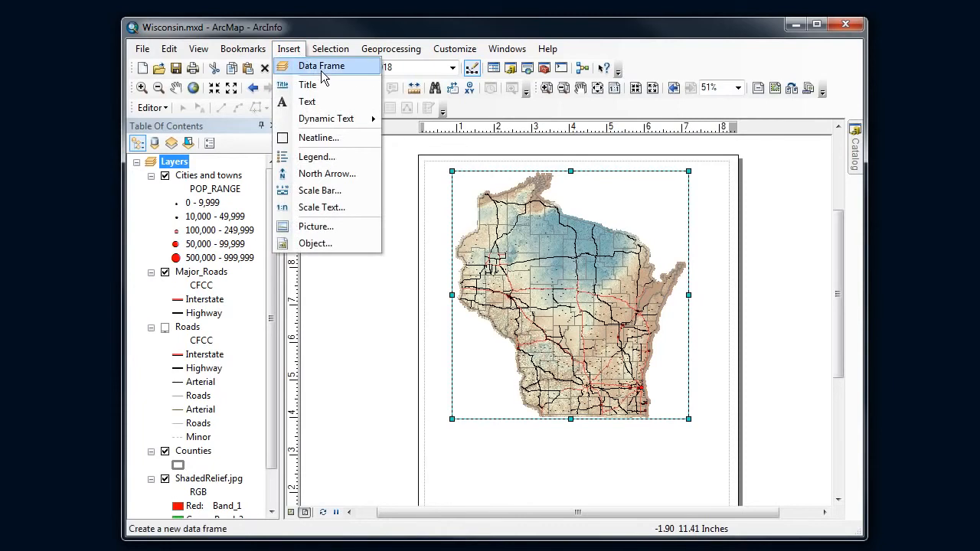
pyautogui.click(321, 69)
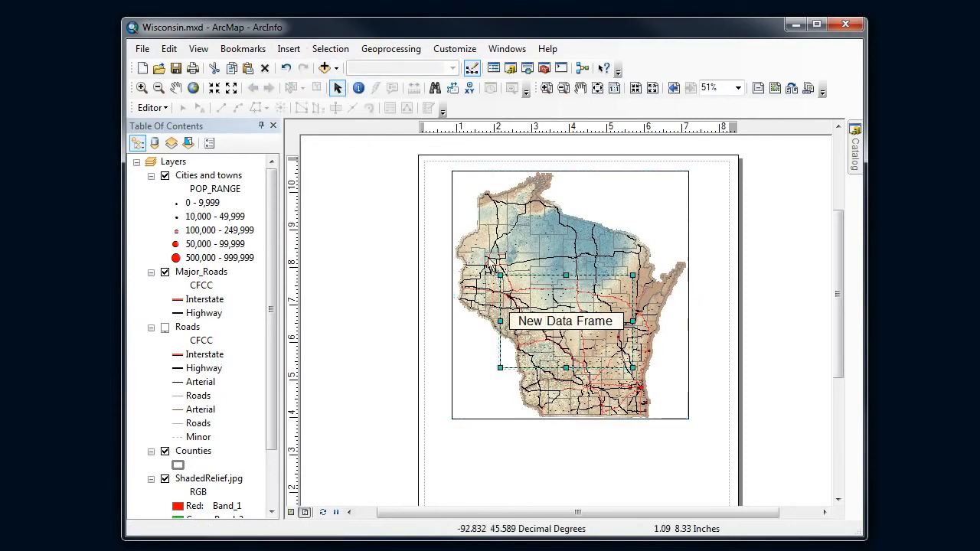
pyautogui.moveTo(525, 299); pyautogui.dragTo(502, 423)
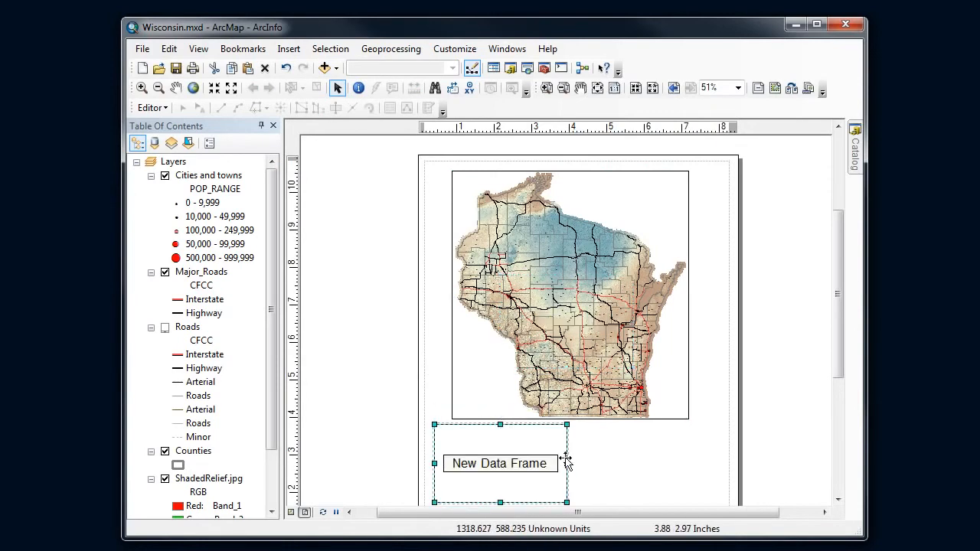
pyautogui.moveTo(563, 463); pyautogui.dragTo(556, 463)
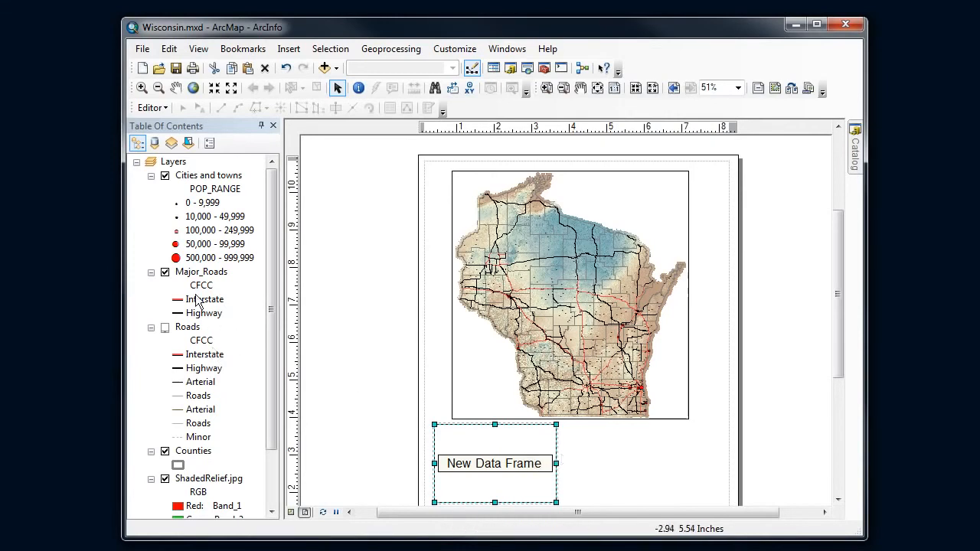
# Collapse the Layers data frame's contents and add States_Dissolve.shp from the USA folder to the new data frame
pyautogui.click(137, 164)
pyautogui.click(178, 199)
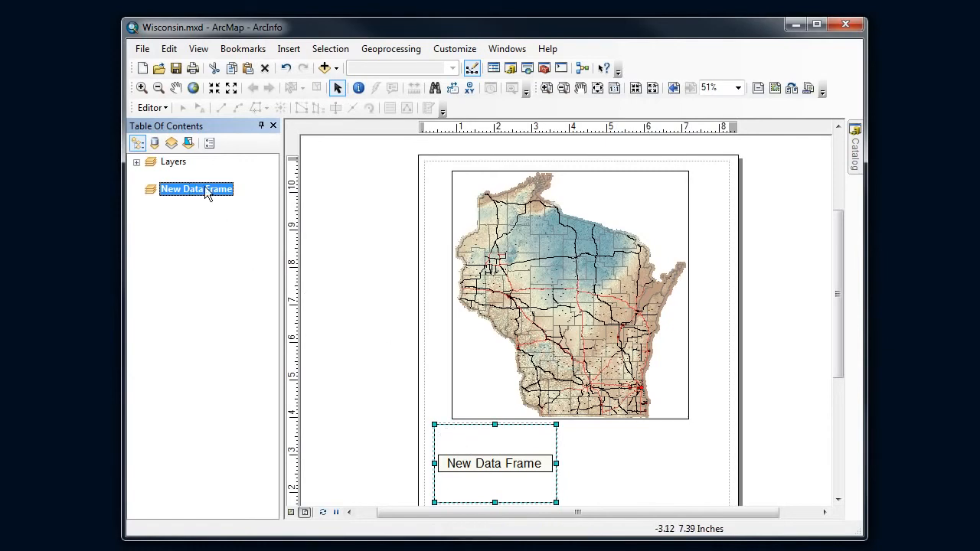
pyautogui.click(504, 405)
pyautogui.click(492, 440)
pyautogui.click(490, 396)
pyautogui.click(481, 437)
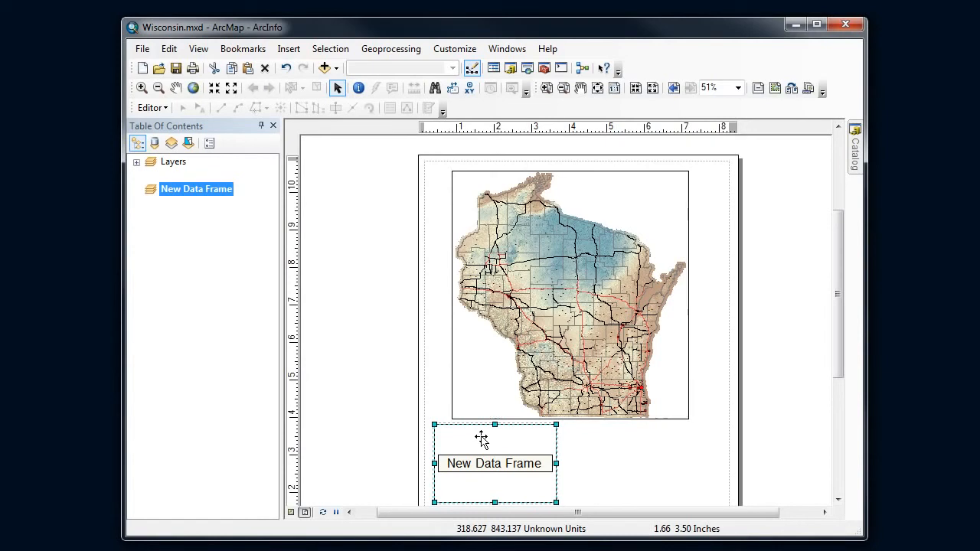
pyautogui.click(335, 68)
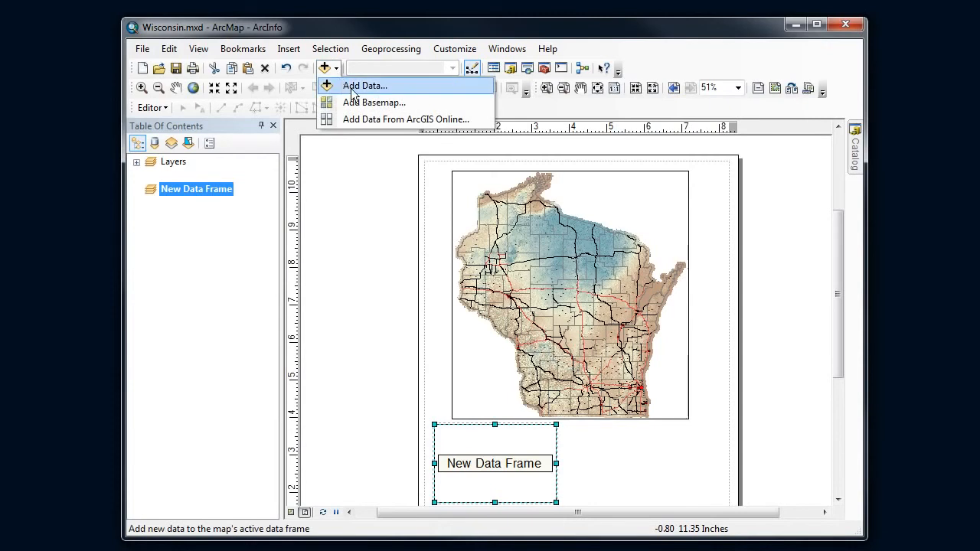
pyautogui.click(353, 91)
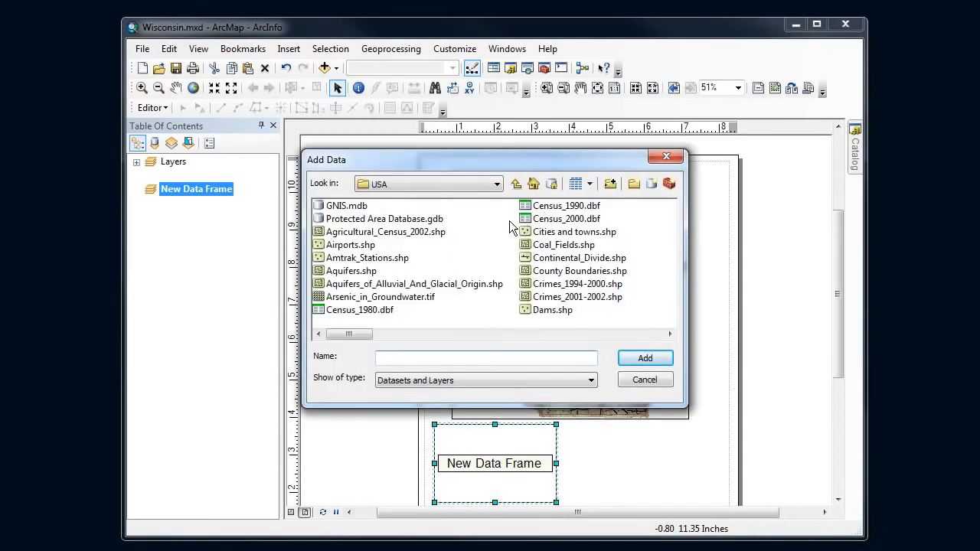
pyautogui.moveTo(371, 336); pyautogui.dragTo(573, 343)
pyautogui.click(554, 271)
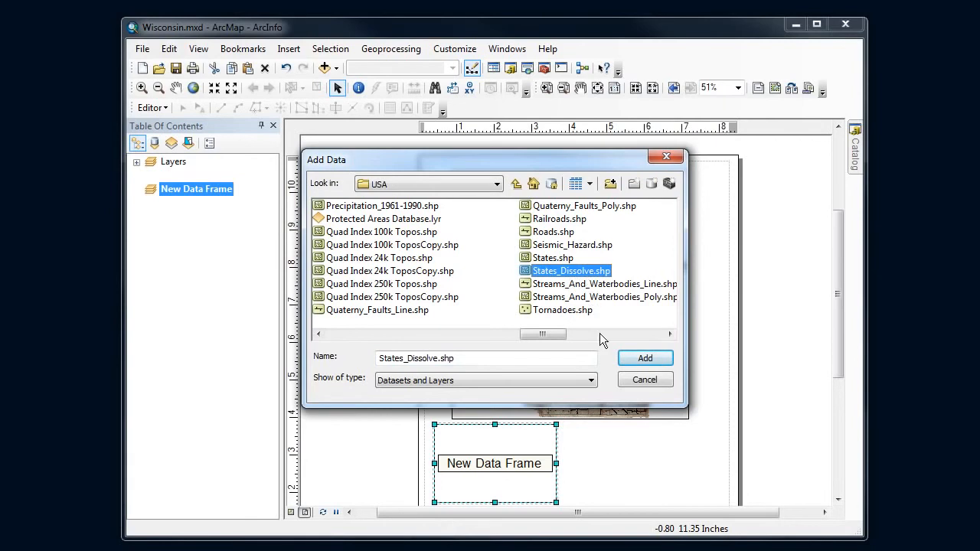
pyautogui.click(627, 360)
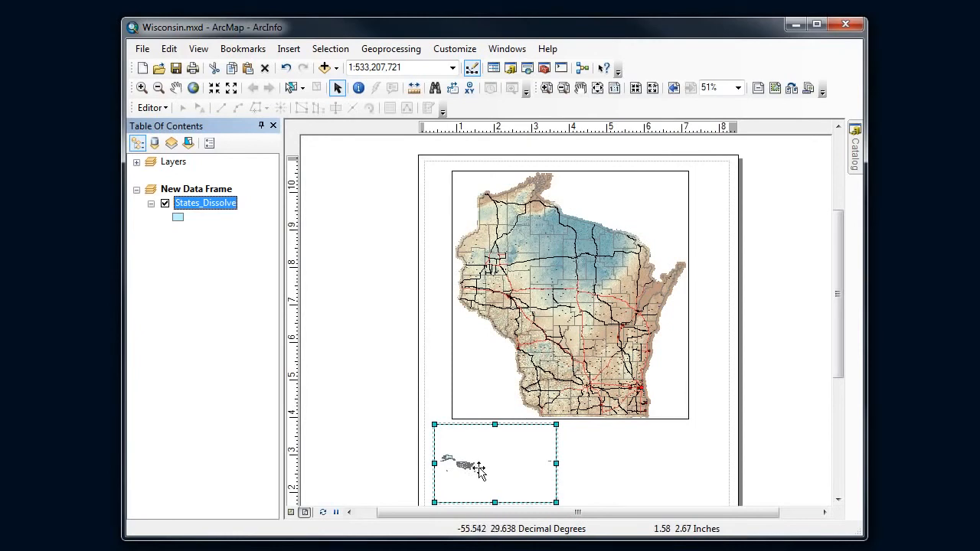
# Zoom the new data frame in so the contiguous United States fills the inset
pyautogui.click(142, 88)
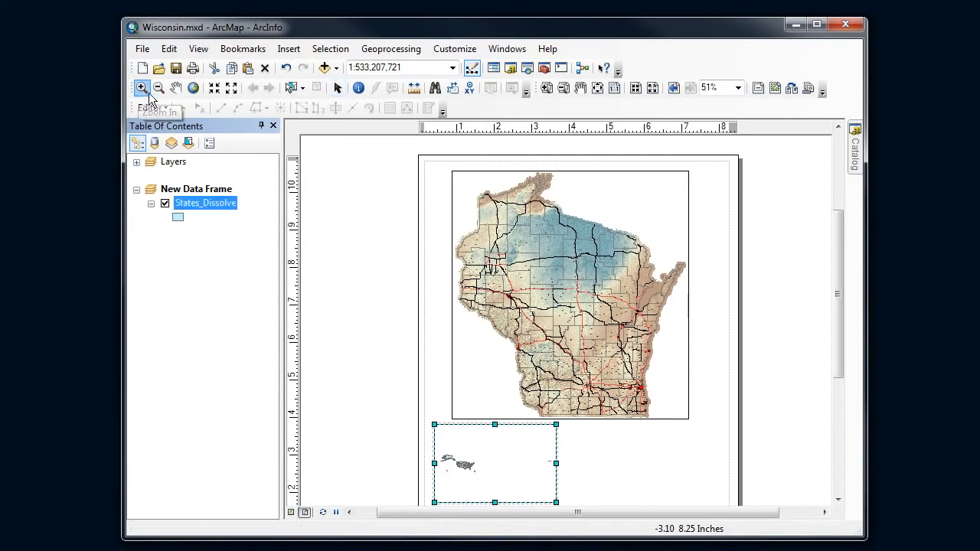
pyautogui.moveTo(454, 459); pyautogui.dragTo(477, 472)
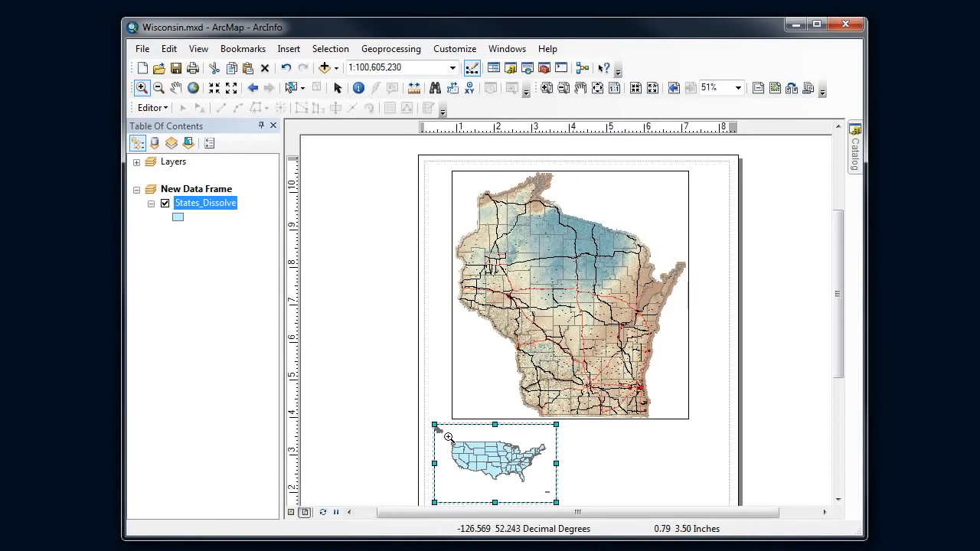
pyautogui.moveTo(447, 437); pyautogui.dragTo(548, 489)
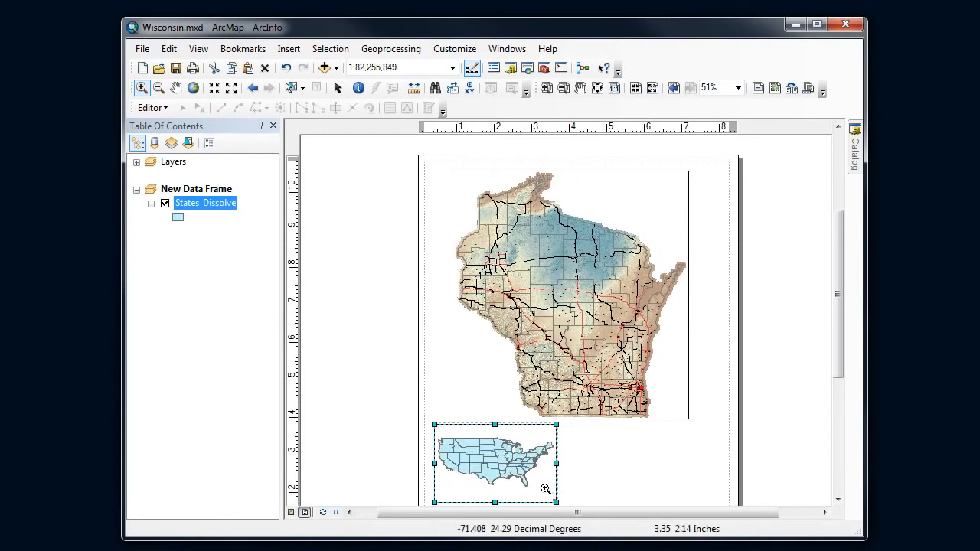
# Set the inset data frame's coordinate system to USA Contiguous Lambert Conformal Conic and refit its extent to the contiguous states
pyautogui.rightClick(511, 469)
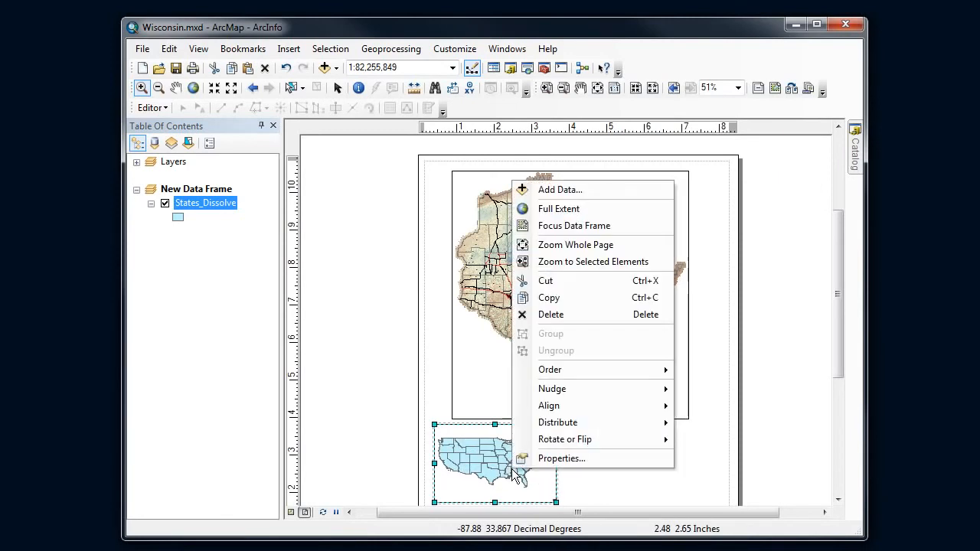
pyautogui.click(551, 458)
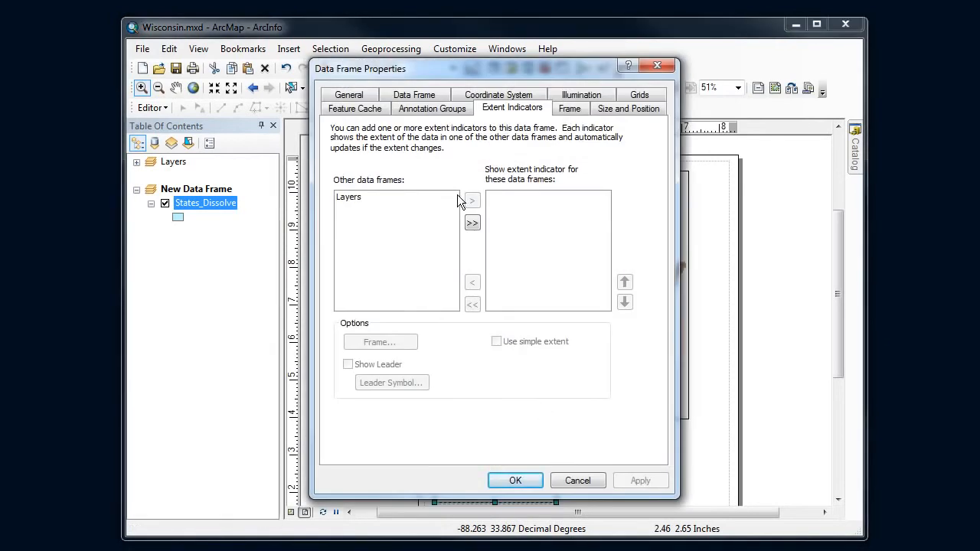
pyautogui.click(360, 95)
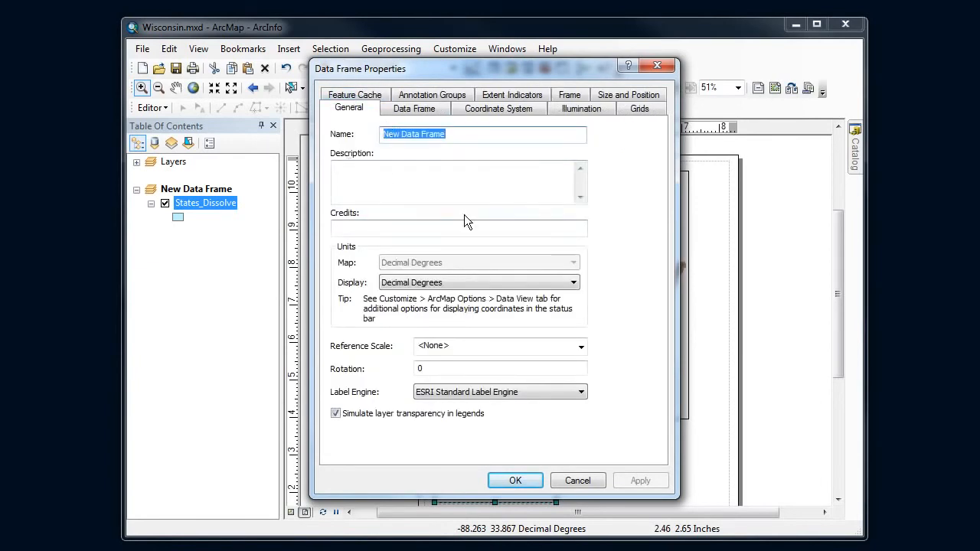
pyautogui.click(499, 98)
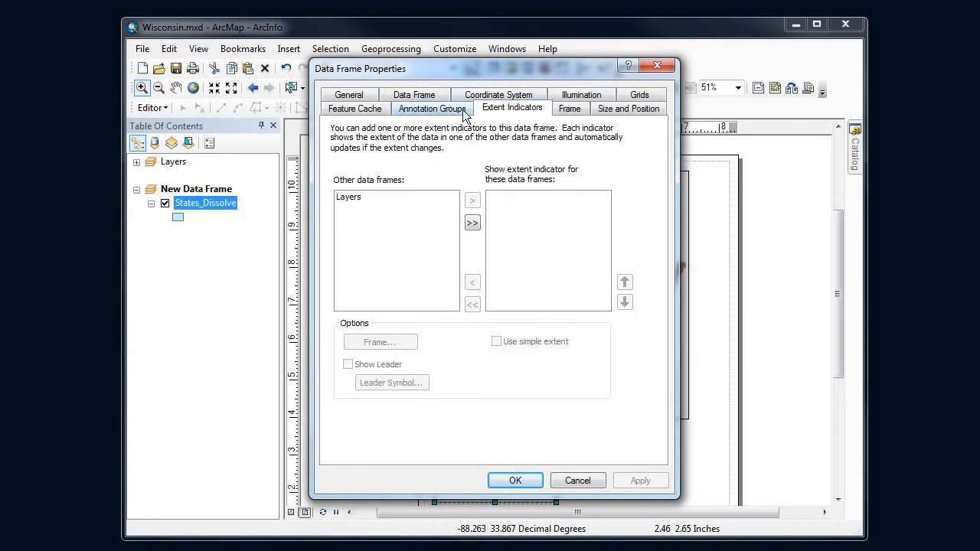
pyautogui.click(488, 98)
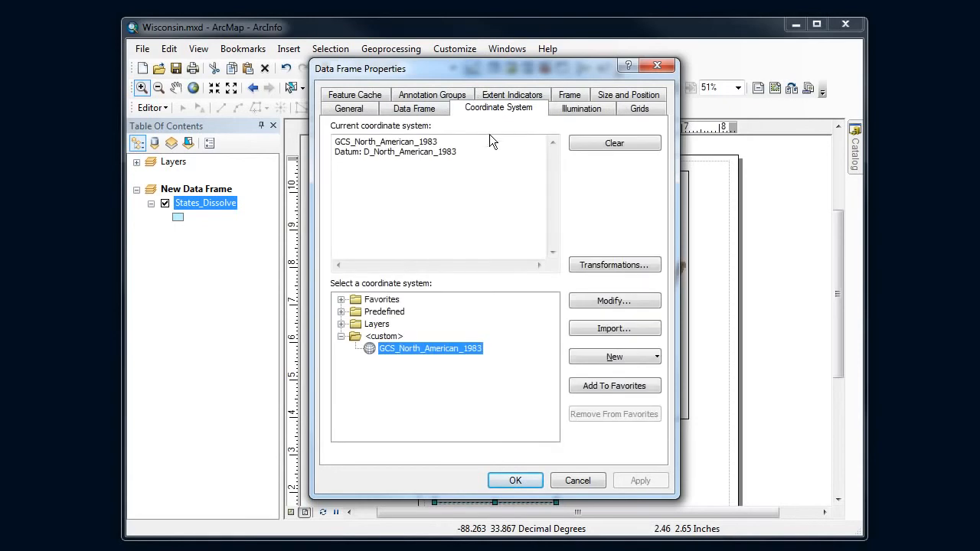
pyautogui.click(341, 312)
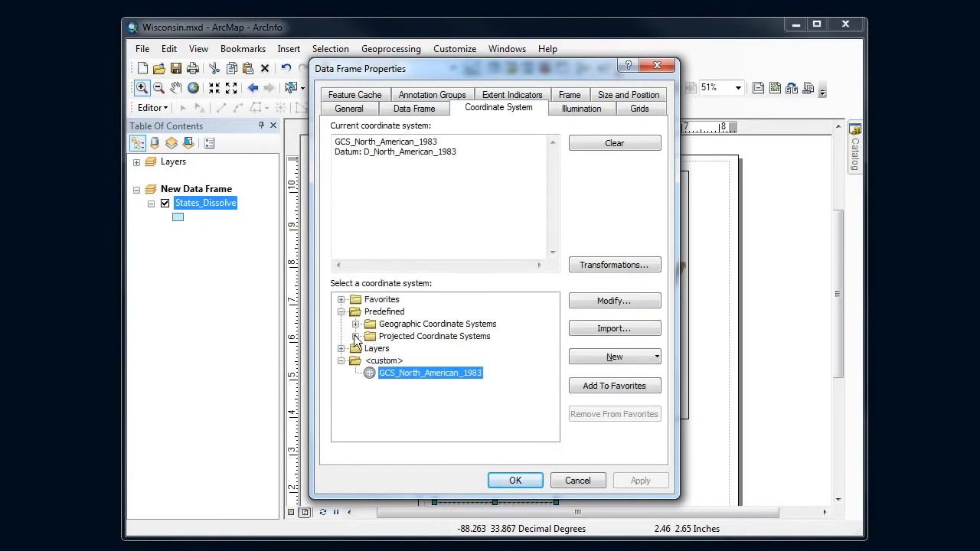
pyautogui.click(355, 336)
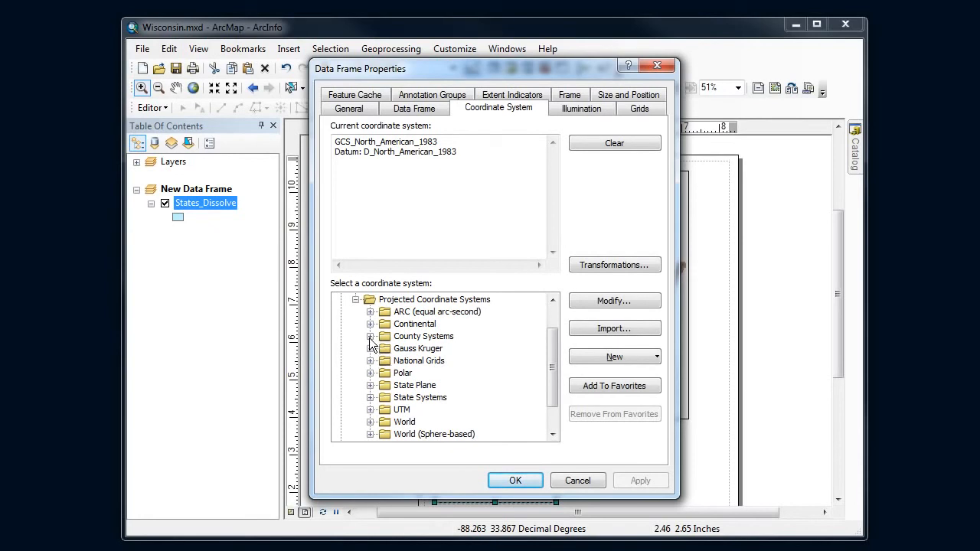
pyautogui.click(370, 324)
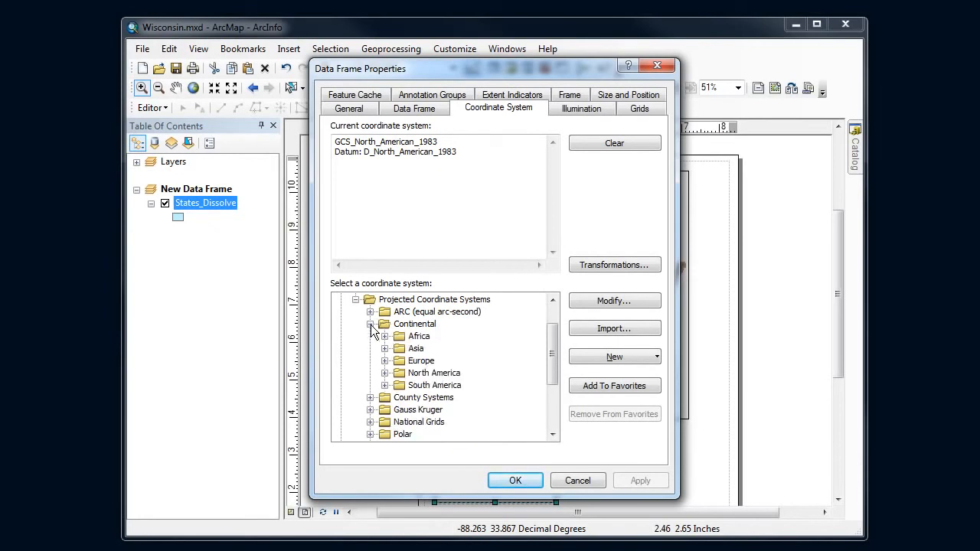
pyautogui.click(384, 372)
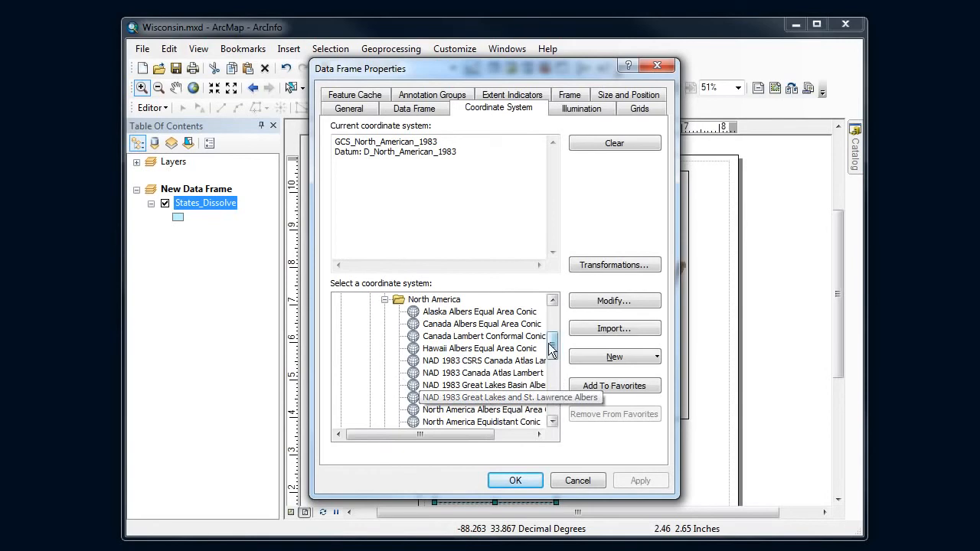
pyautogui.moveTo(551, 352); pyautogui.dragTo(555, 371)
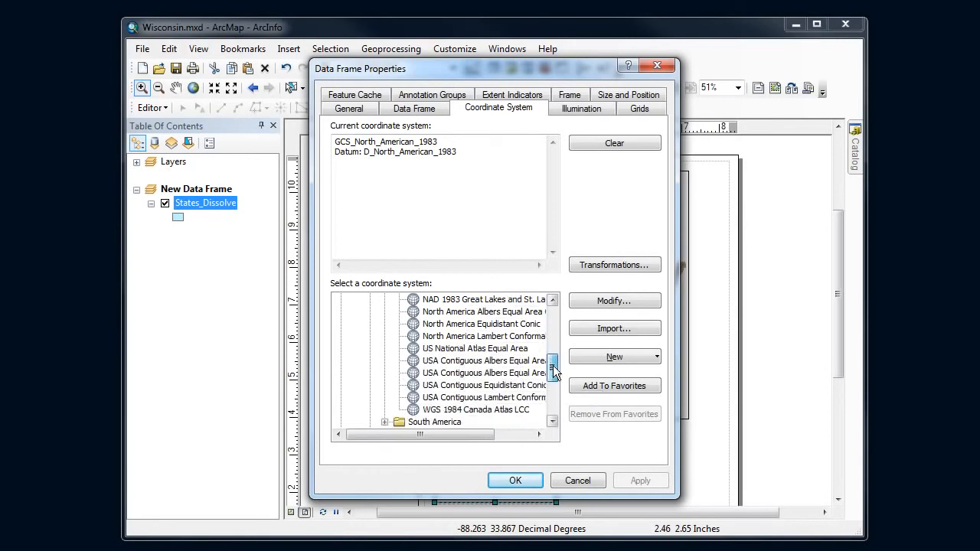
pyautogui.click(463, 398)
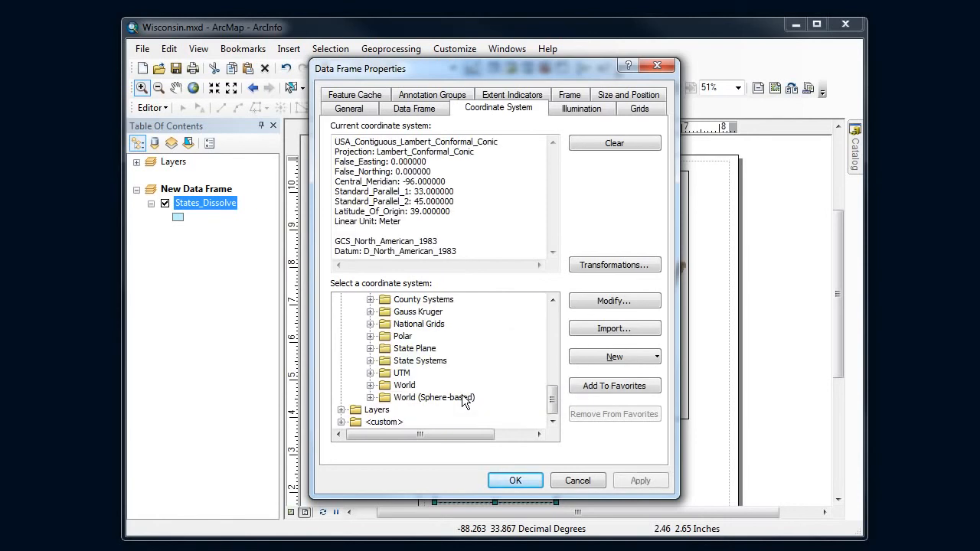
pyautogui.click(515, 481)
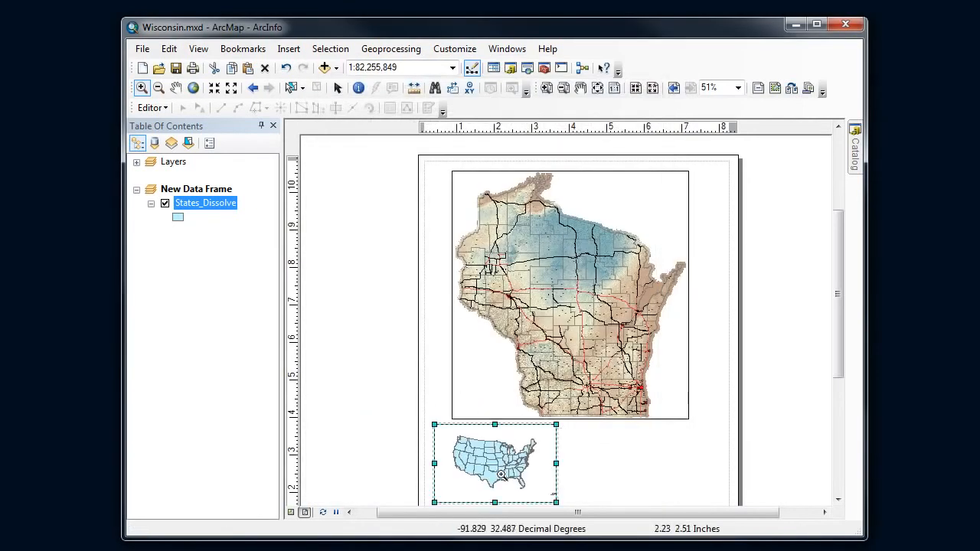
pyautogui.moveTo(455, 445); pyautogui.dragTo(538, 496)
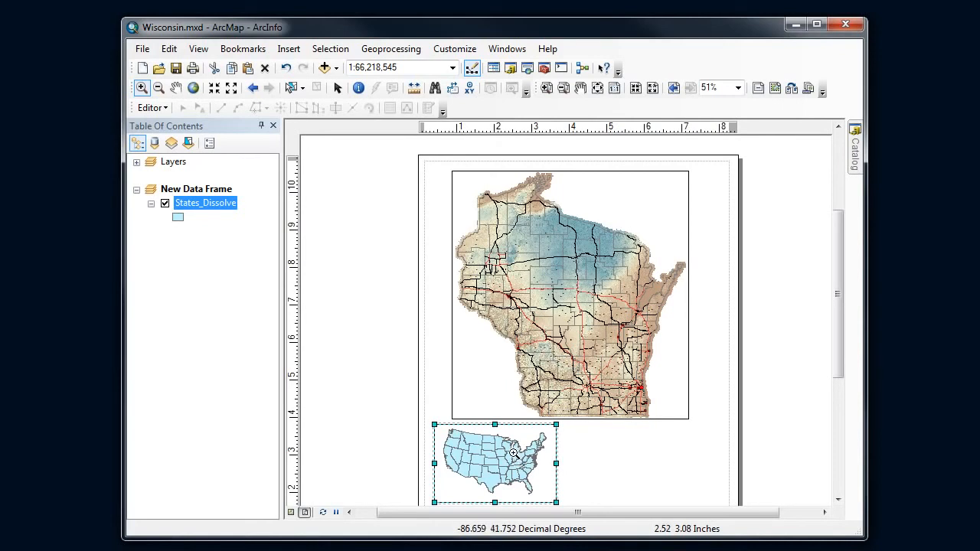
# Add an extent indicator for the Layers data frame to the inset, keeping the red border as its frame
pyautogui.rightClick(511, 446)
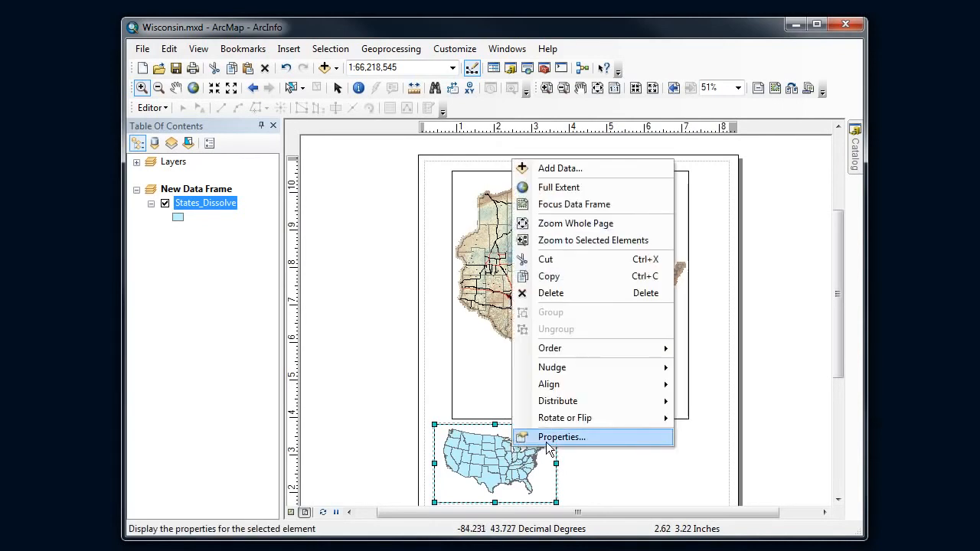
pyautogui.click(548, 437)
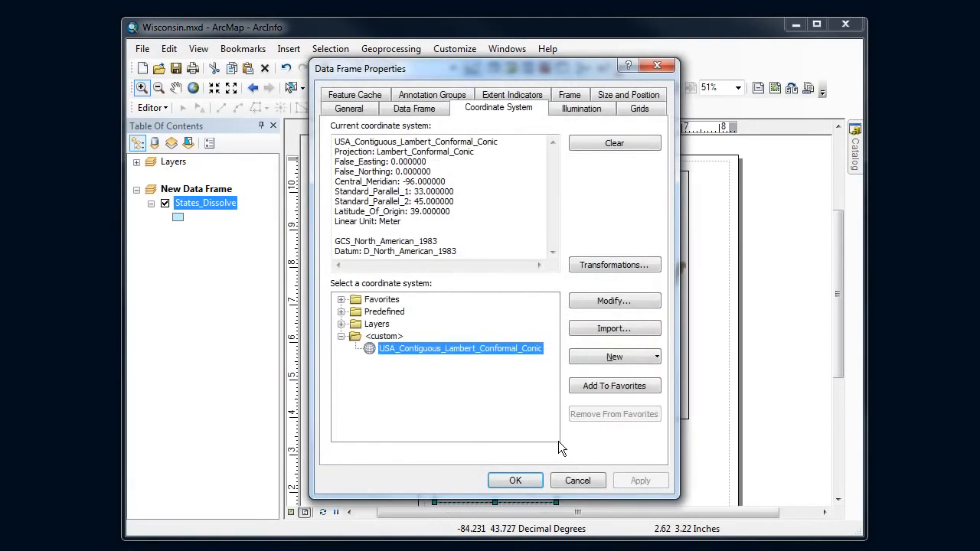
pyautogui.click(499, 98)
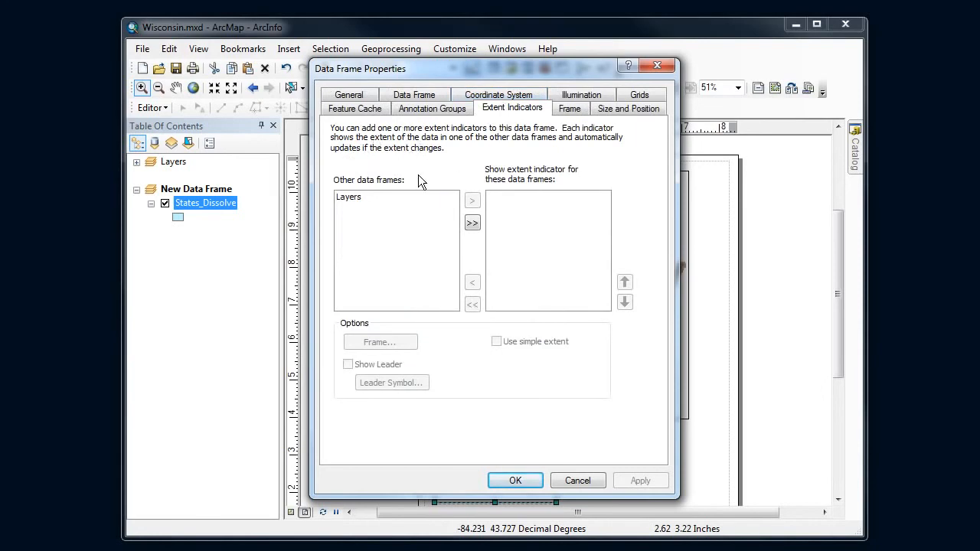
pyautogui.click(349, 199)
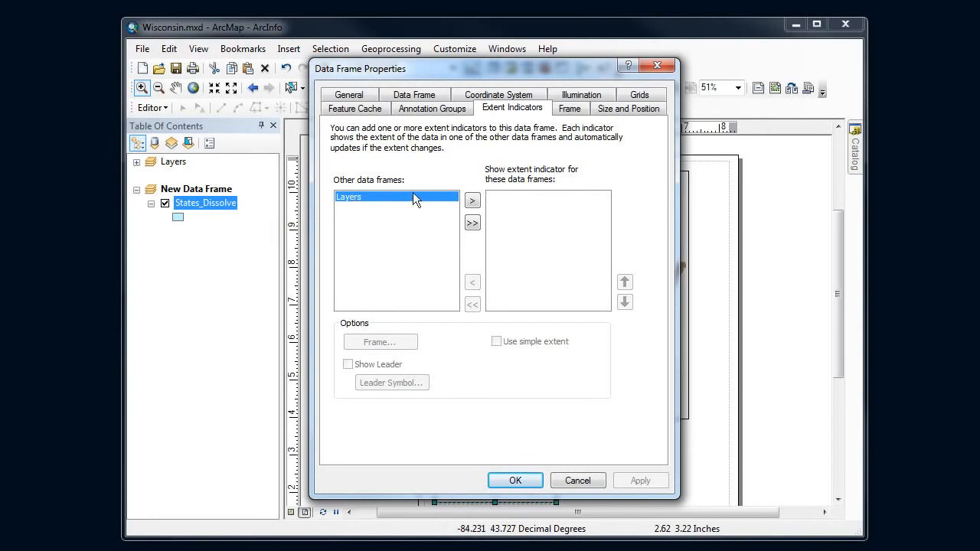
pyautogui.click(471, 202)
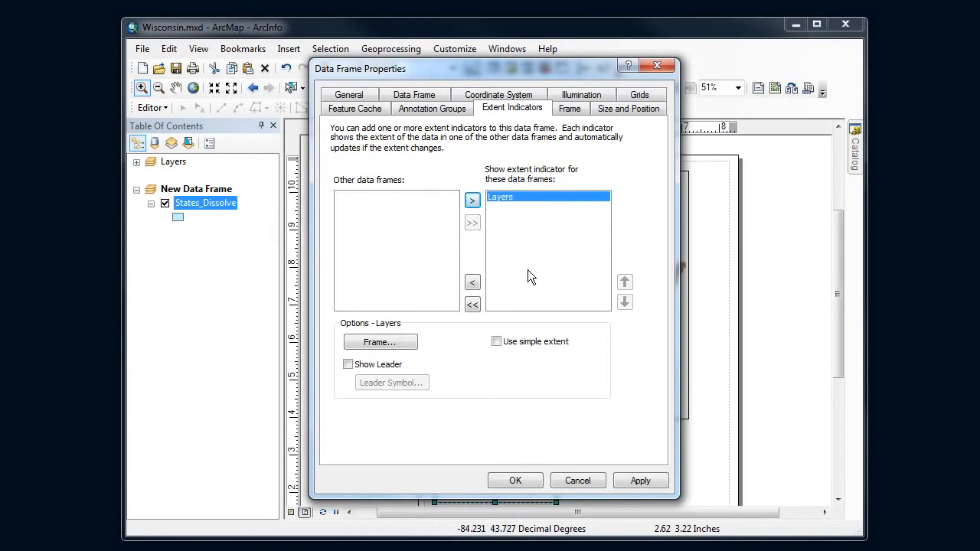
pyautogui.click(405, 346)
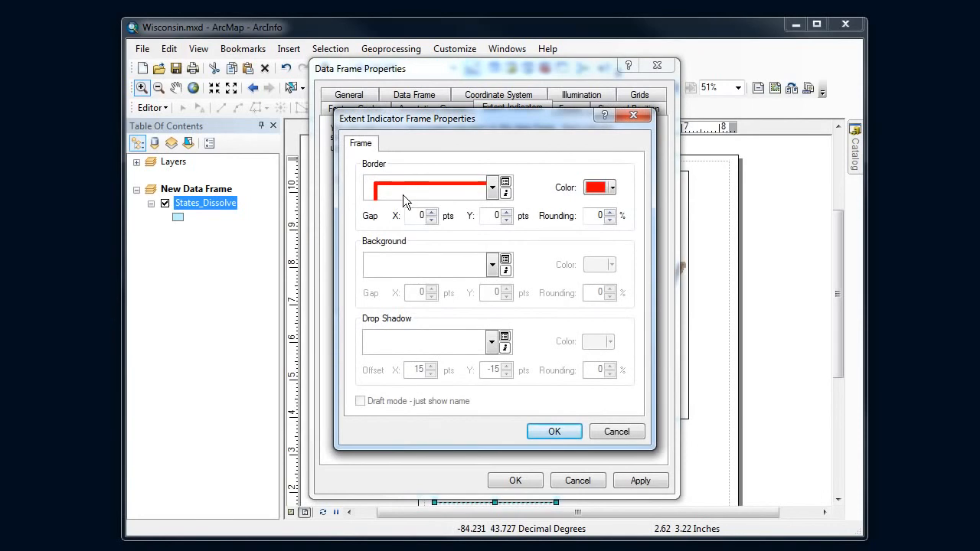
pyautogui.click(551, 431)
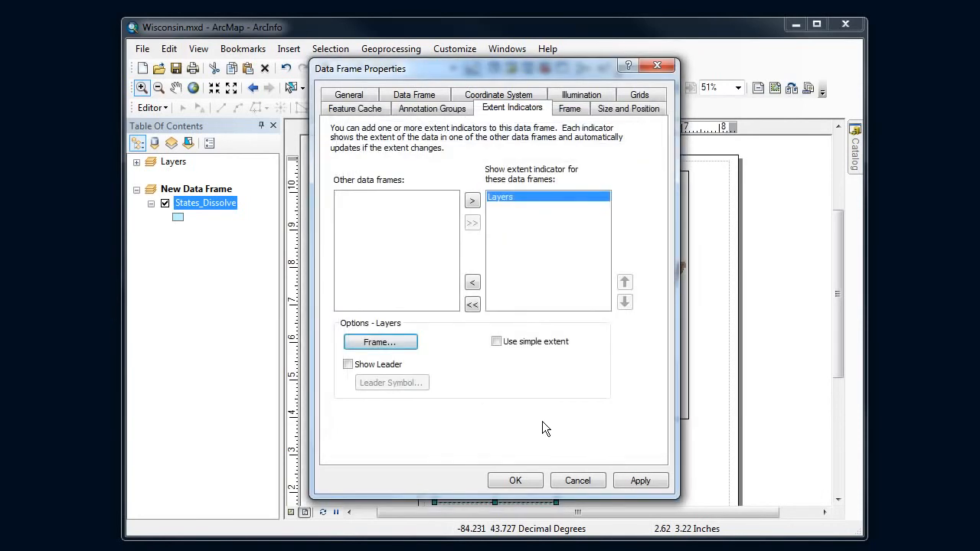
pyautogui.click(517, 480)
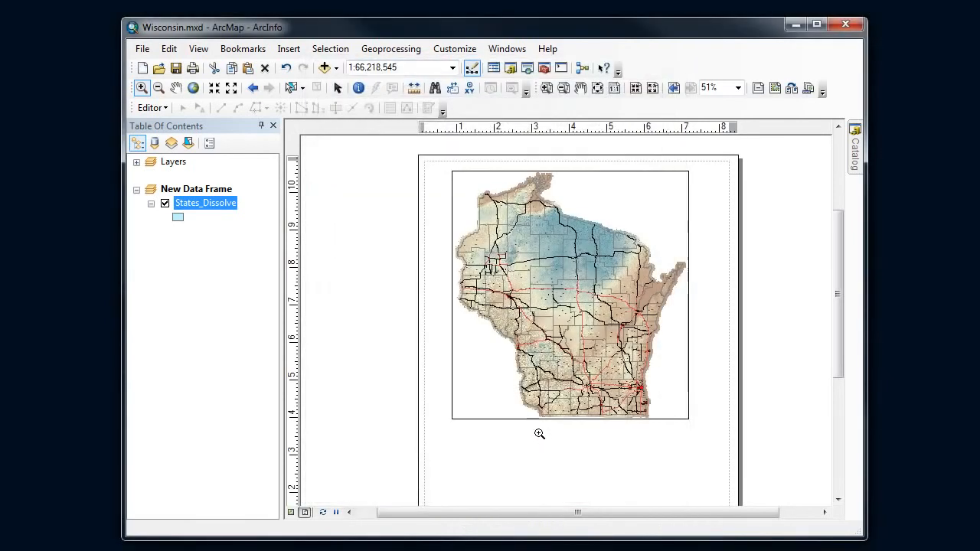